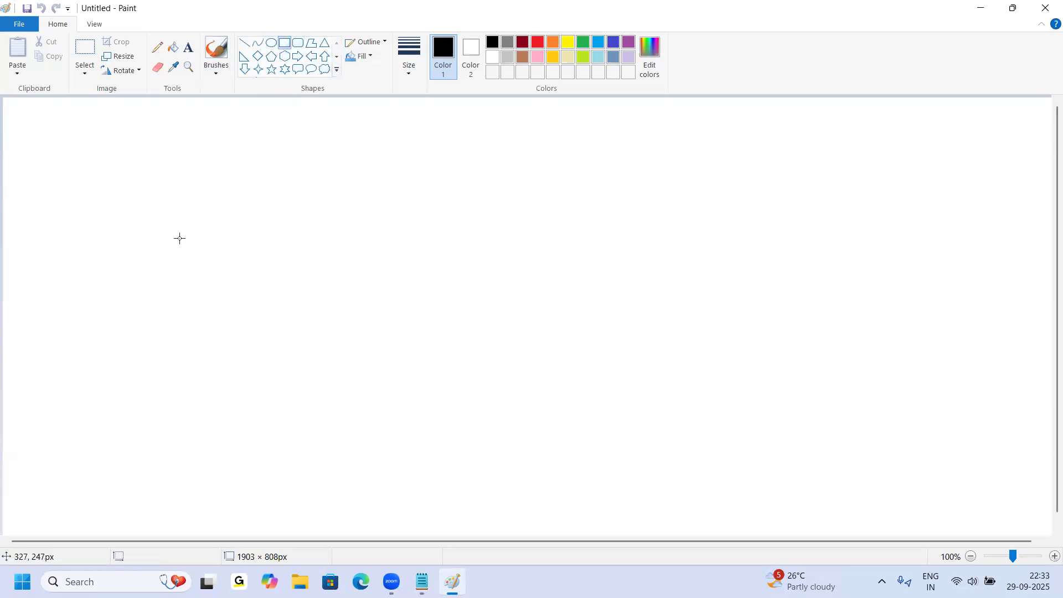
- Draw a rectangle about 399 × 245 px in the left half of the canvas
drag(180, 243, 377, 375)
drag(318, 339, 285, 334)
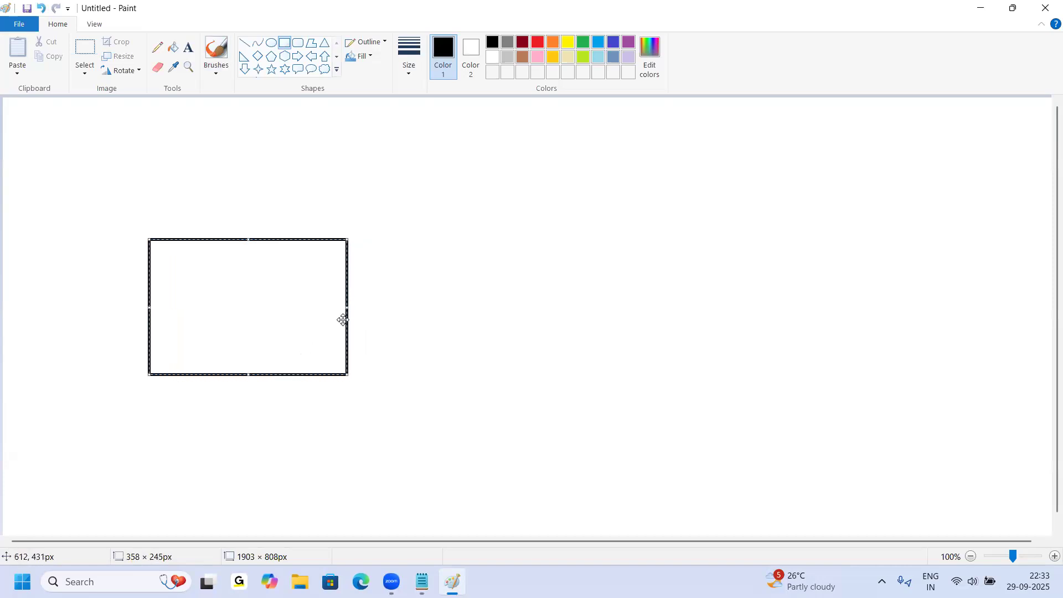
drag(348, 310, 370, 310)
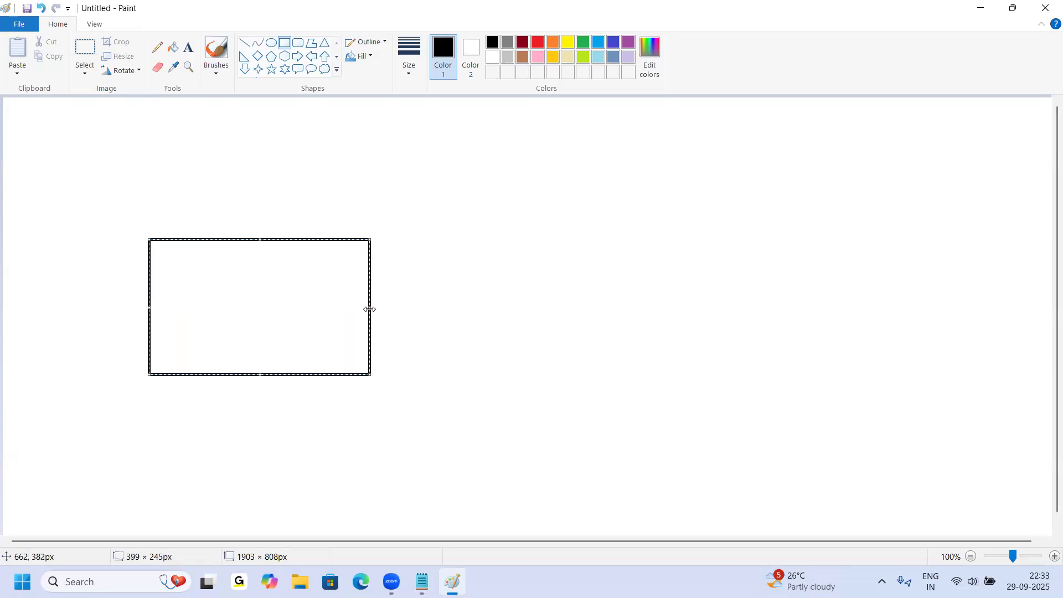
- Add the text label "Website" just above the rectangle's upper-left corner
click(189, 48)
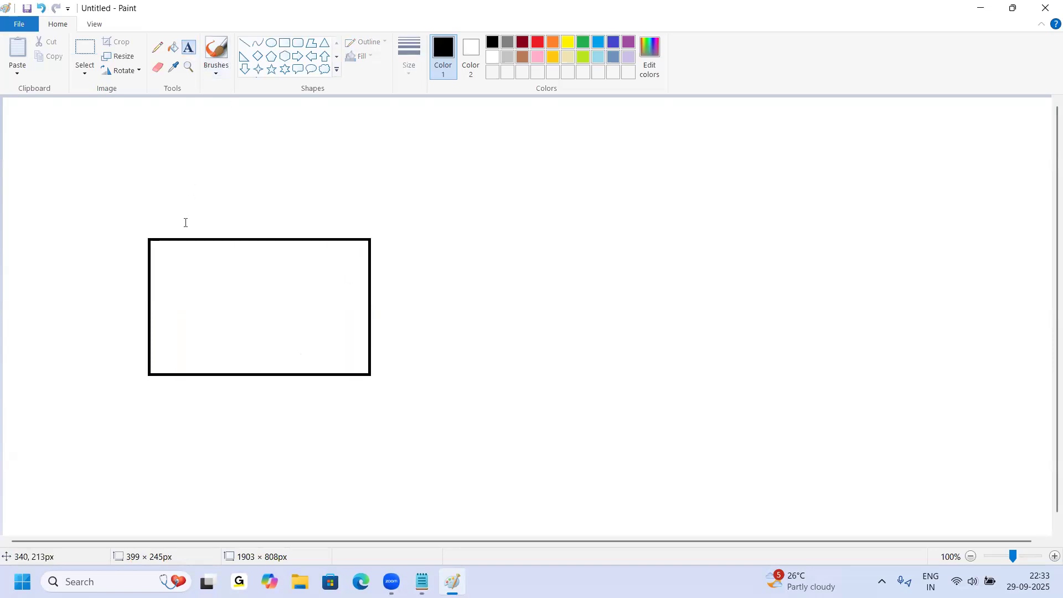
drag(154, 226, 241, 233)
text(Web si)
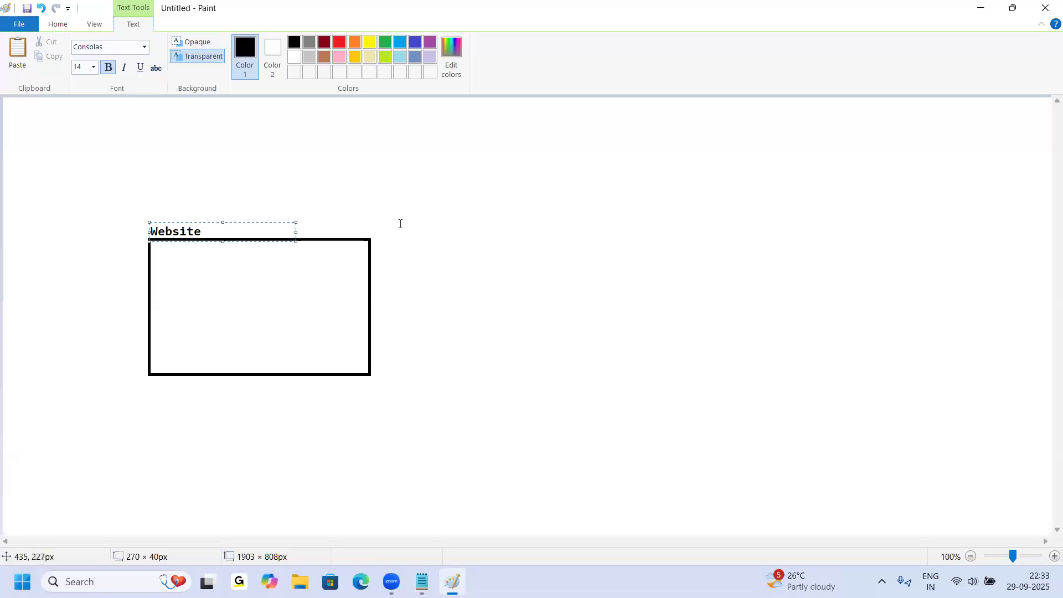
click(241, 189)
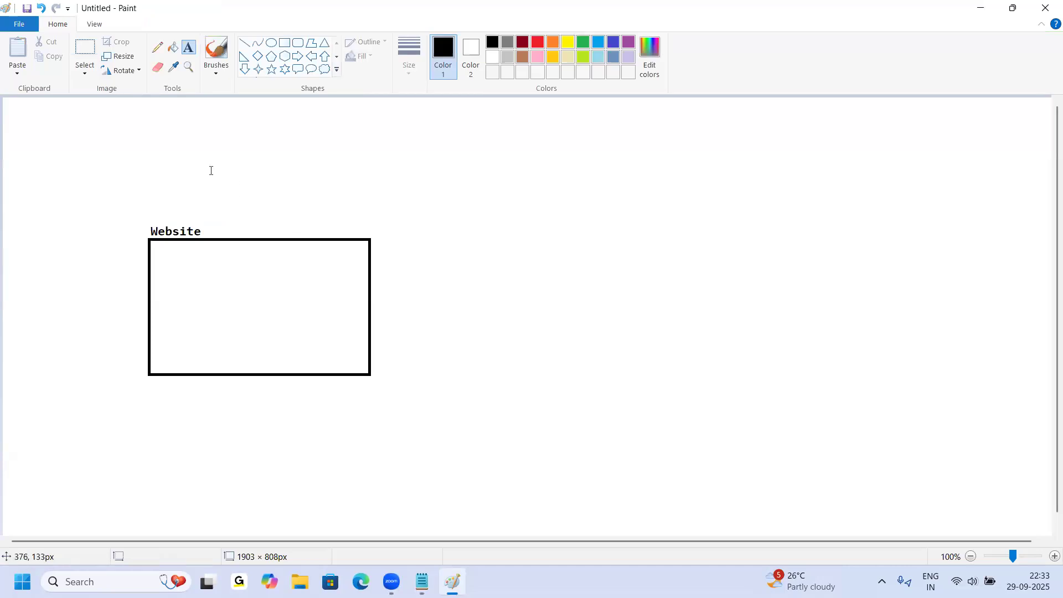
- Add the text "Application Team" as a heading above the Website rectangle
drag(190, 171, 354, 195)
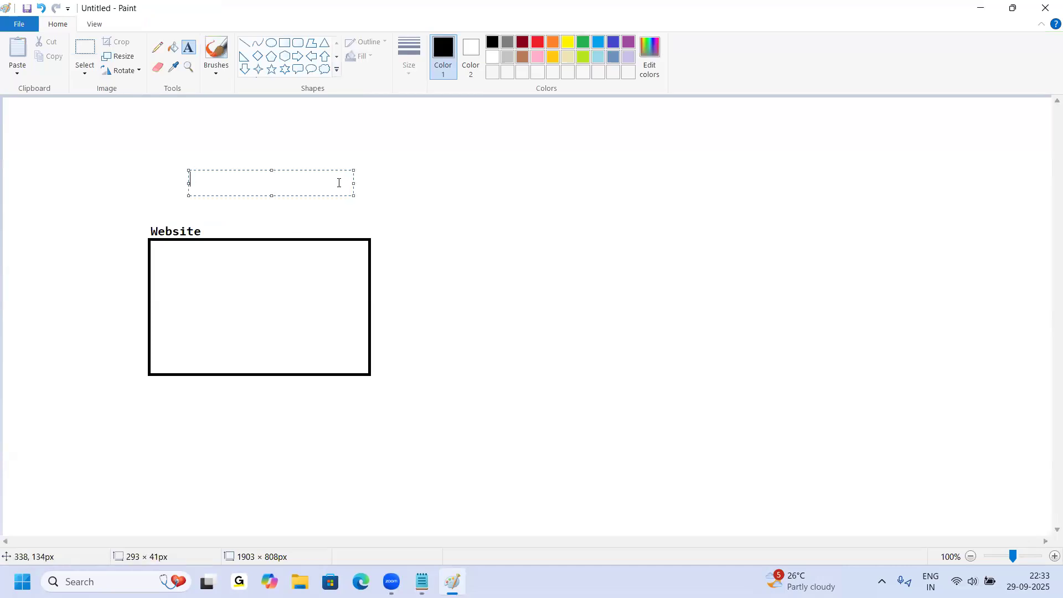
text(Applicationt)
key(BackSpace)
text(Team)
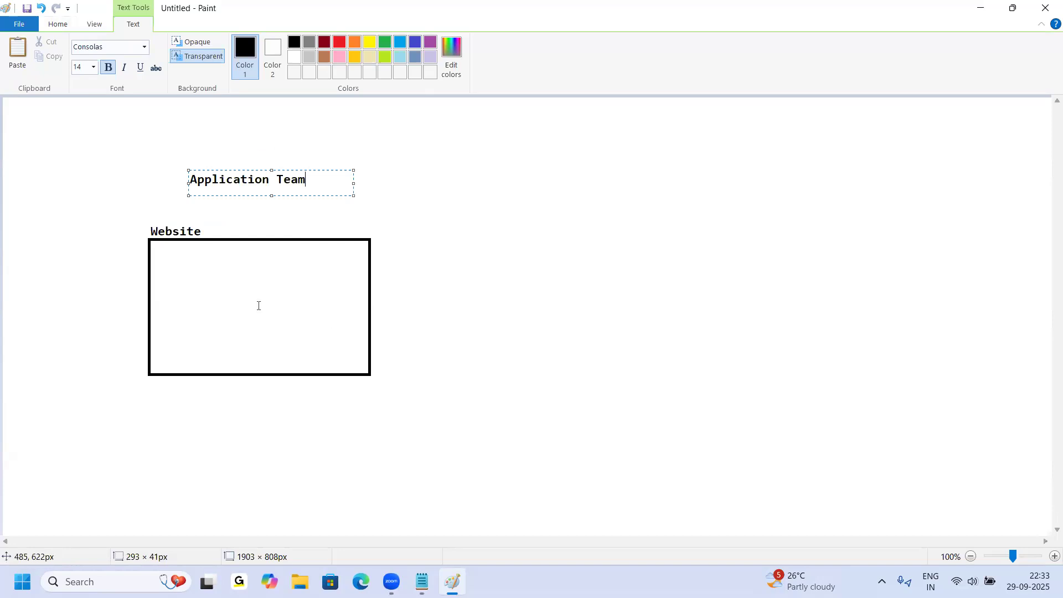
click(118, 204)
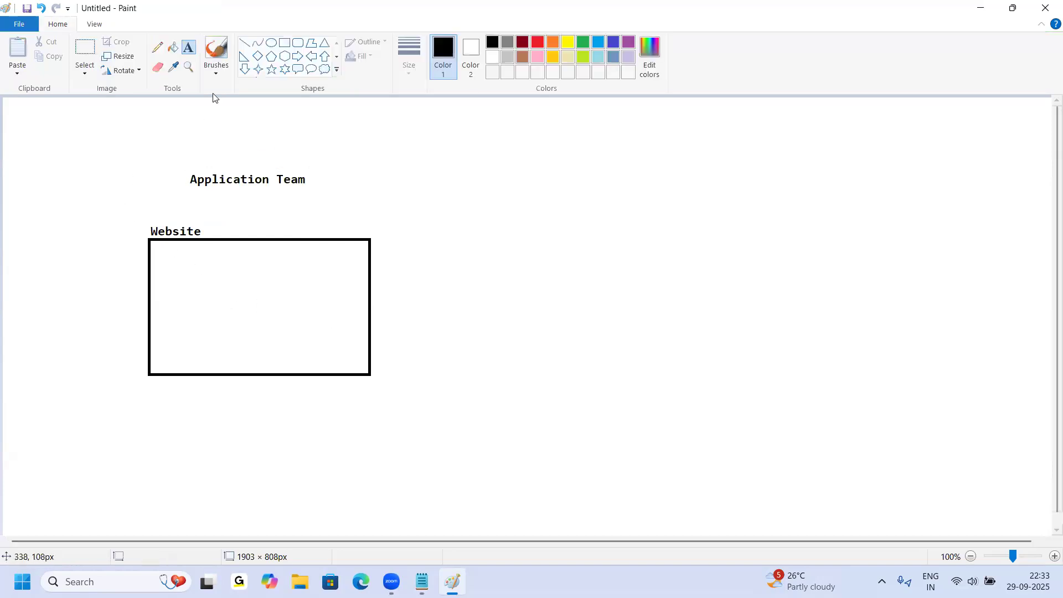
- Draw a small rectangle inside the Website box and duplicate it into a diagonal cascade of five overlapping rectangles
click(289, 44)
drag(180, 257, 235, 289)
click(85, 49)
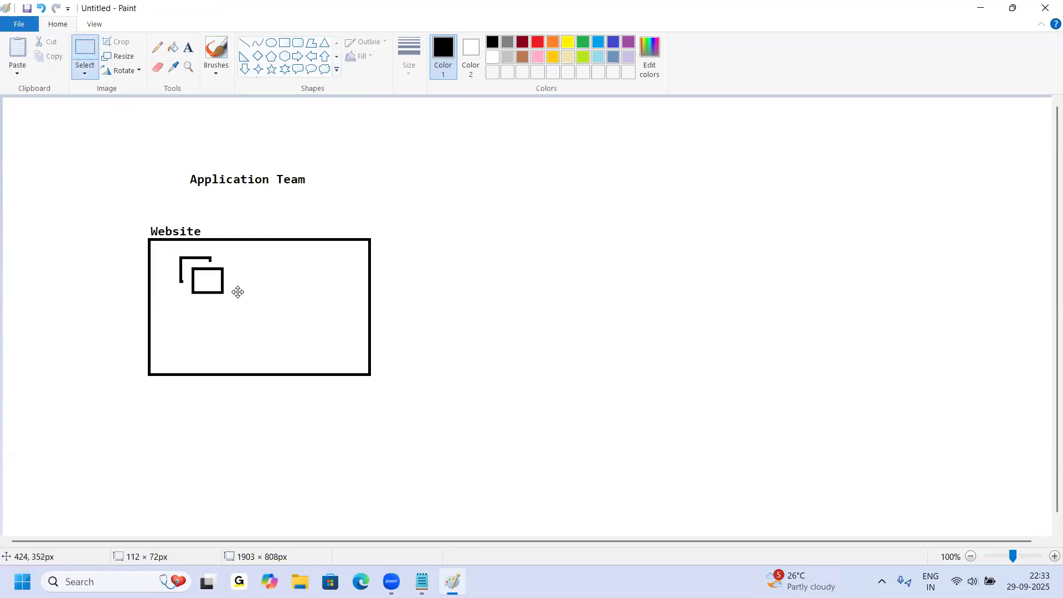
click(85, 73)
click(171, 226)
drag(228, 297, 296, 333)
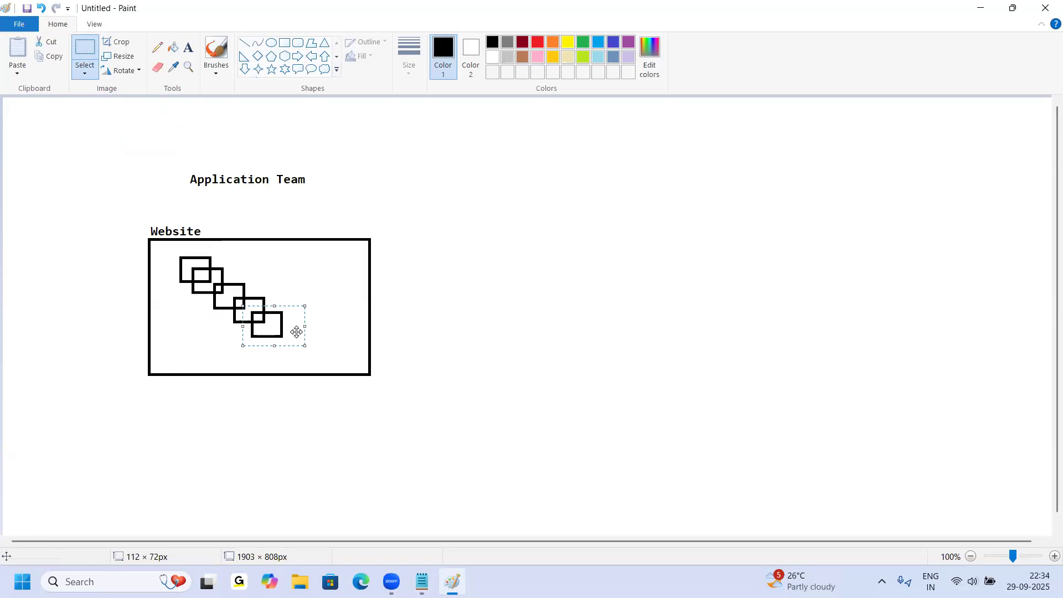
click(317, 275)
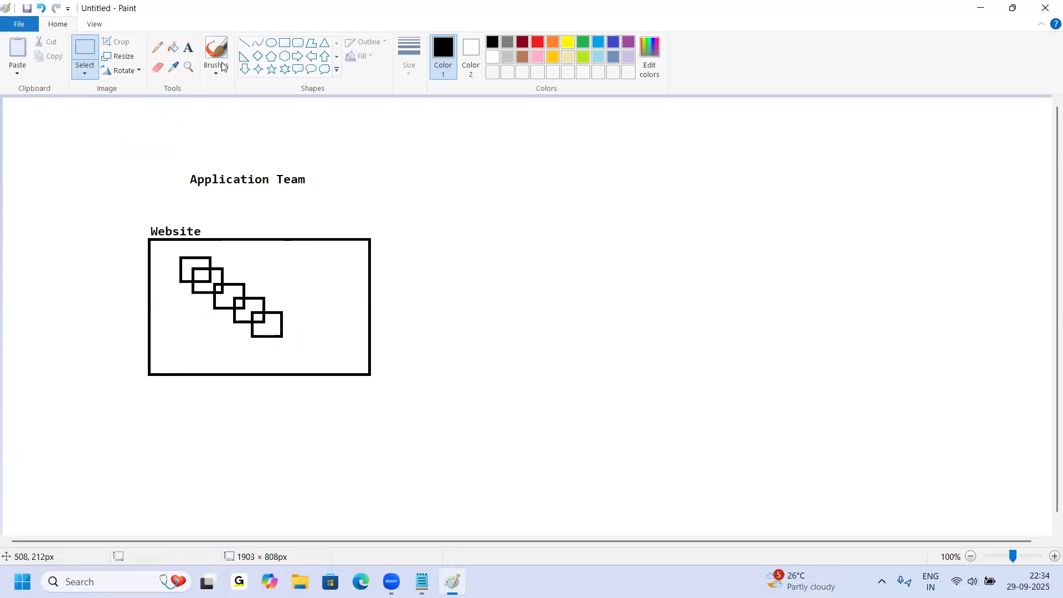
- Add the text label "IIS Server" just below the Website box's lower-left corner
click(191, 50)
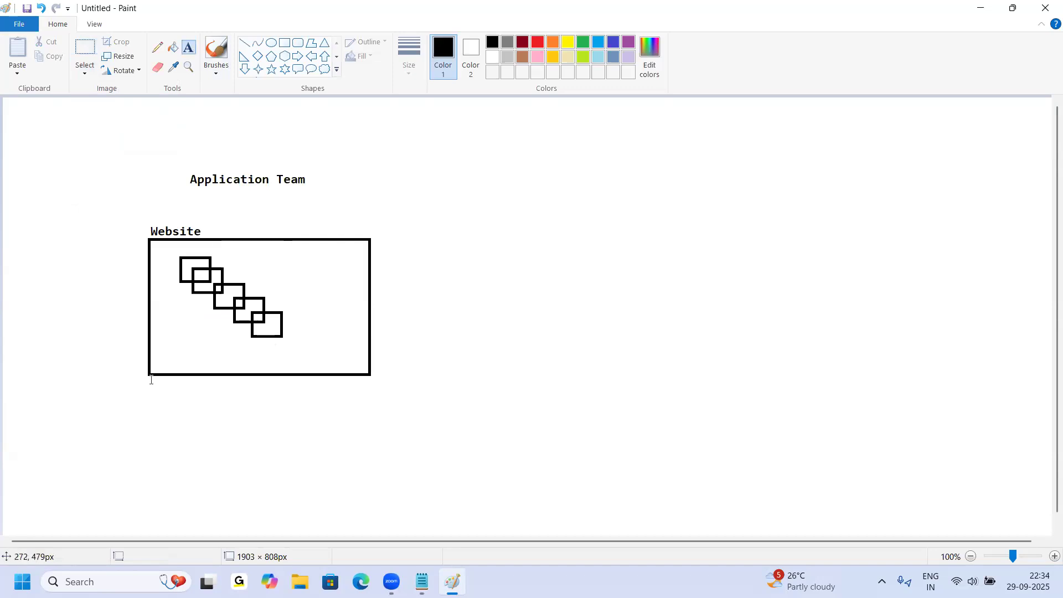
drag(149, 377, 295, 397)
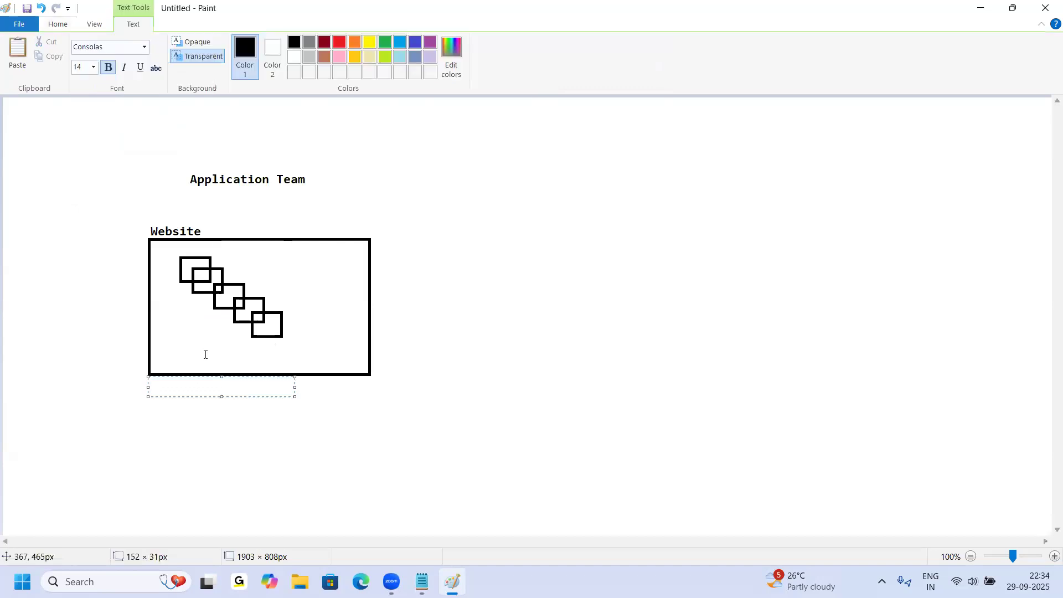
text(IIS Server)
click(270, 240)
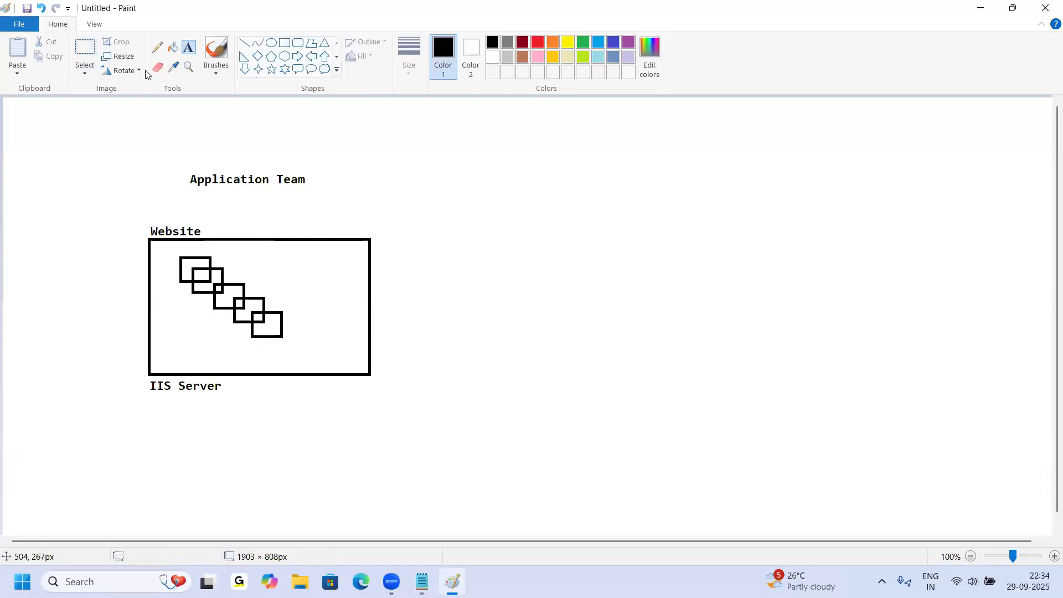
- Shift the Website box with its contents and labels slightly right and up, and draw an ellipse about 172 × 53 px to its left
click(85, 52)
drag(103, 221, 446, 391)
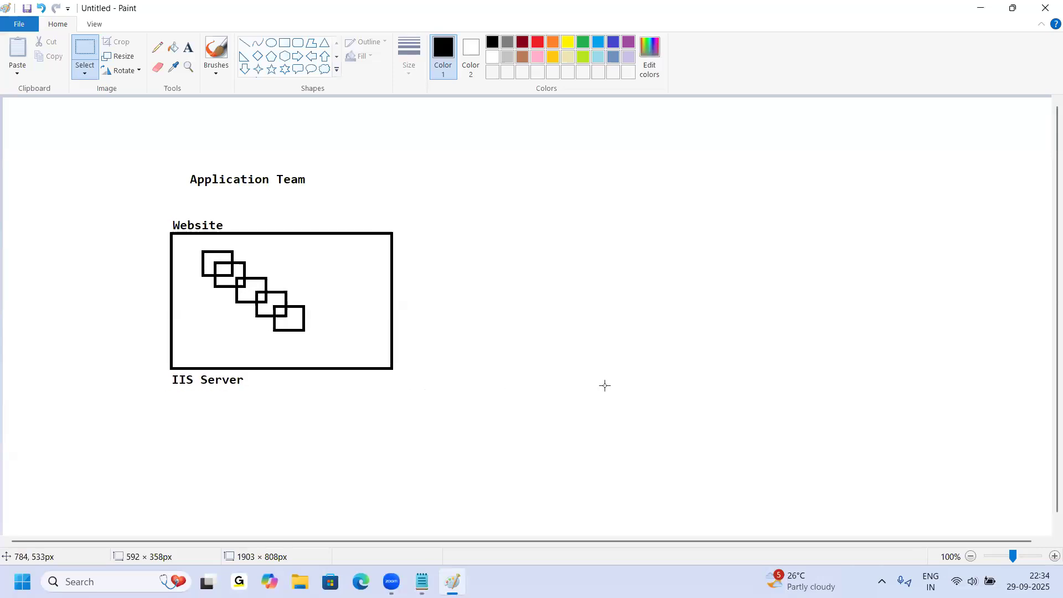
click(270, 43)
drag(8, 280, 103, 310)
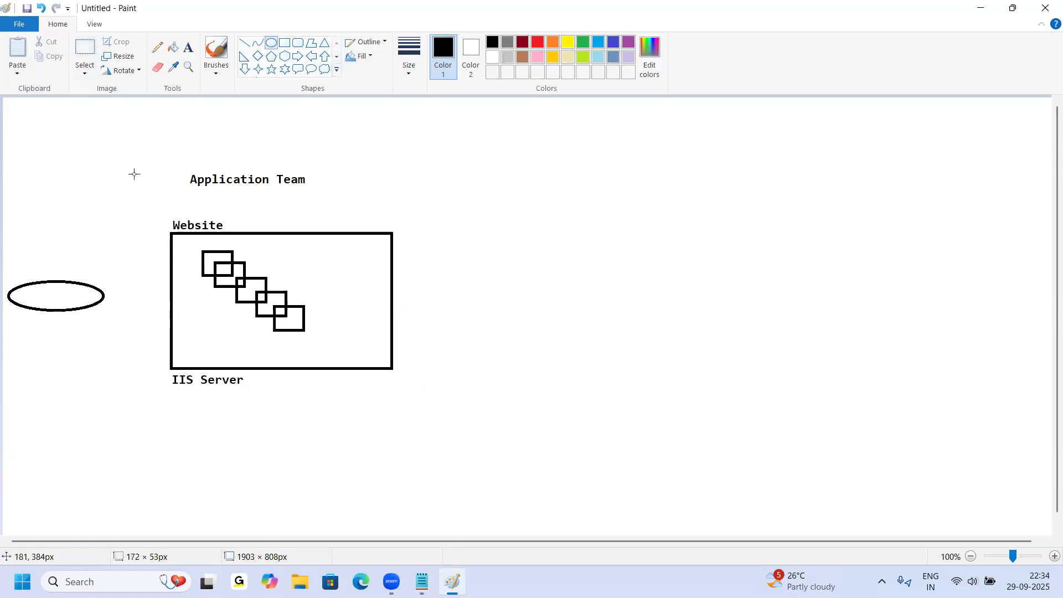
- Create the text "End User" and move it inside the ellipse
click(189, 49)
drag(586, 168, 733, 214)
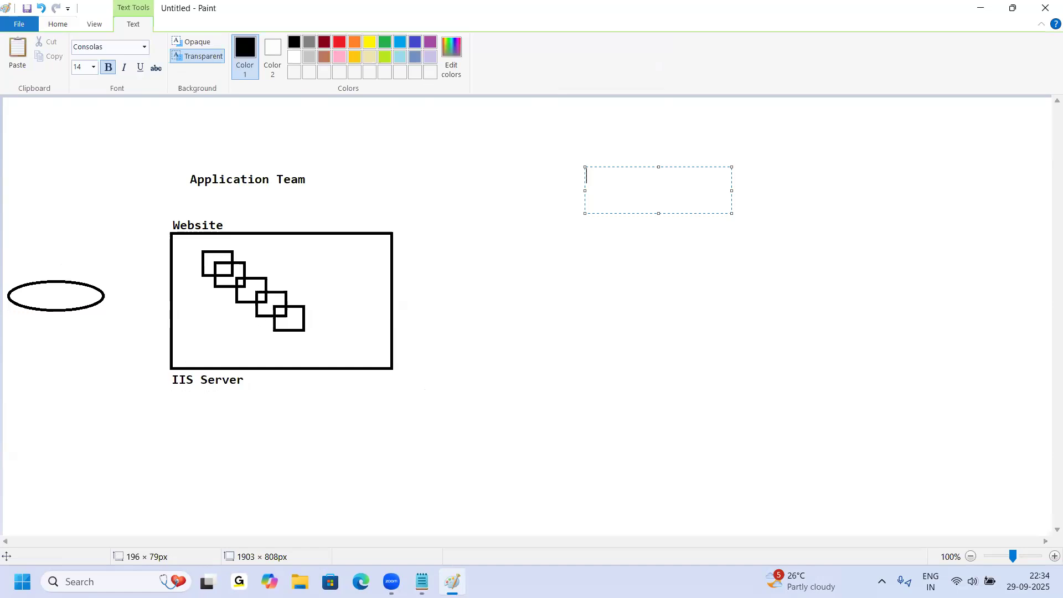
text(EN)
text(nd I)
text(ser)
click(268, 150)
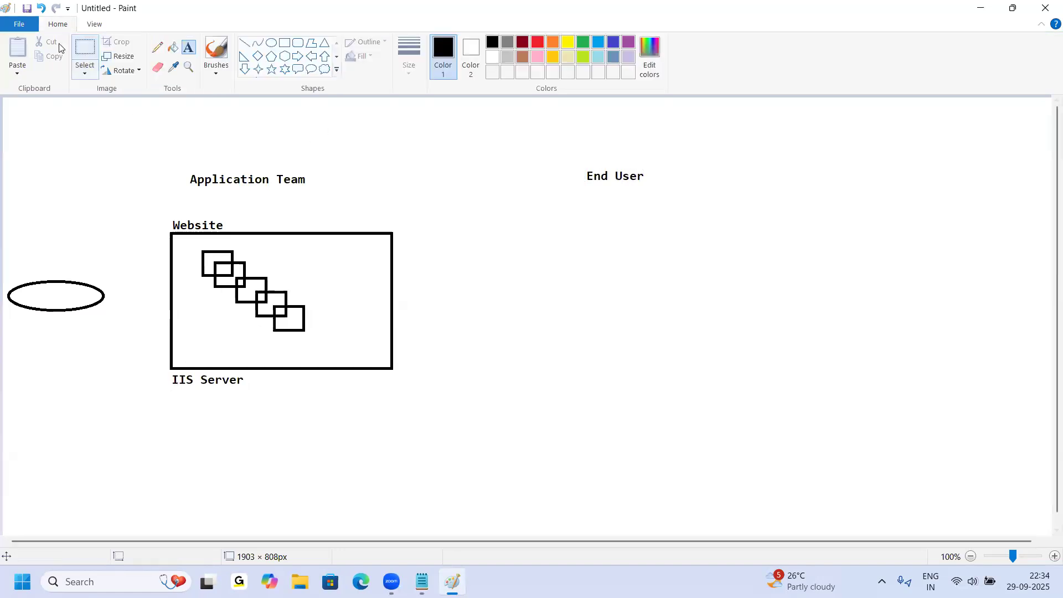
click(93, 52)
mouse_move(585, 154)
mouse_down()
mouse_move(674, 195)
mouse_move(501, 211)
mouse_move(146, 282)
mouse_move(110, 305)
mouse_up()
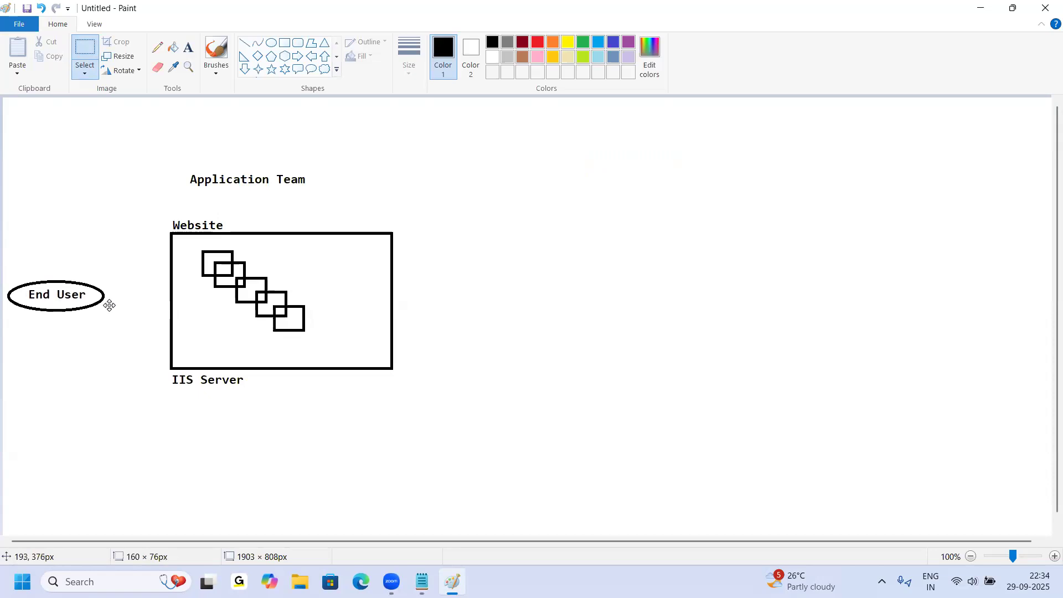
- Draw a horizontal line about 118 px long connecting the End User ellipse to the Website box
click(244, 44)
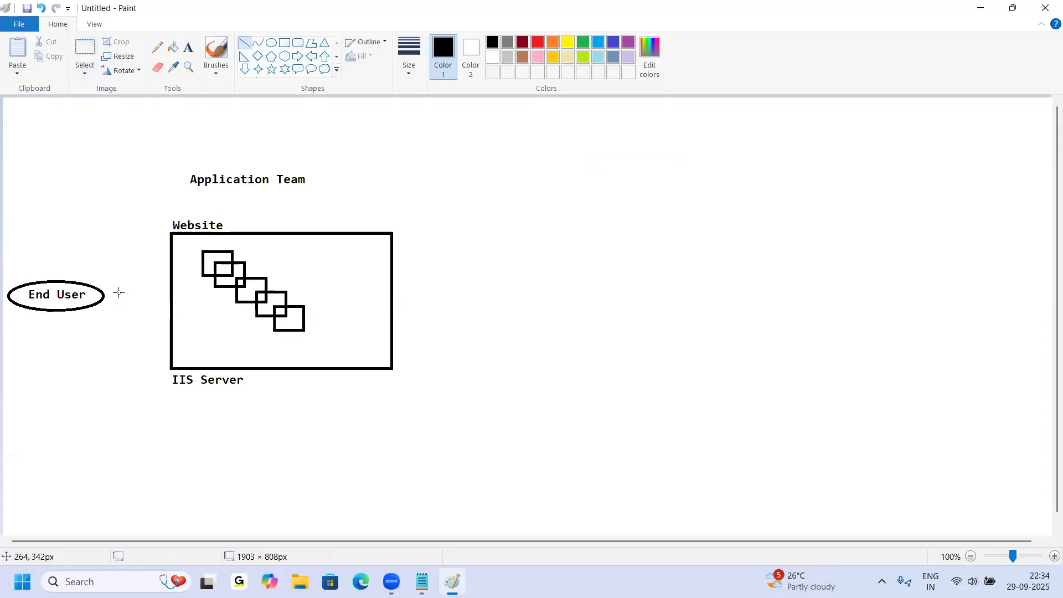
drag(105, 296, 165, 296)
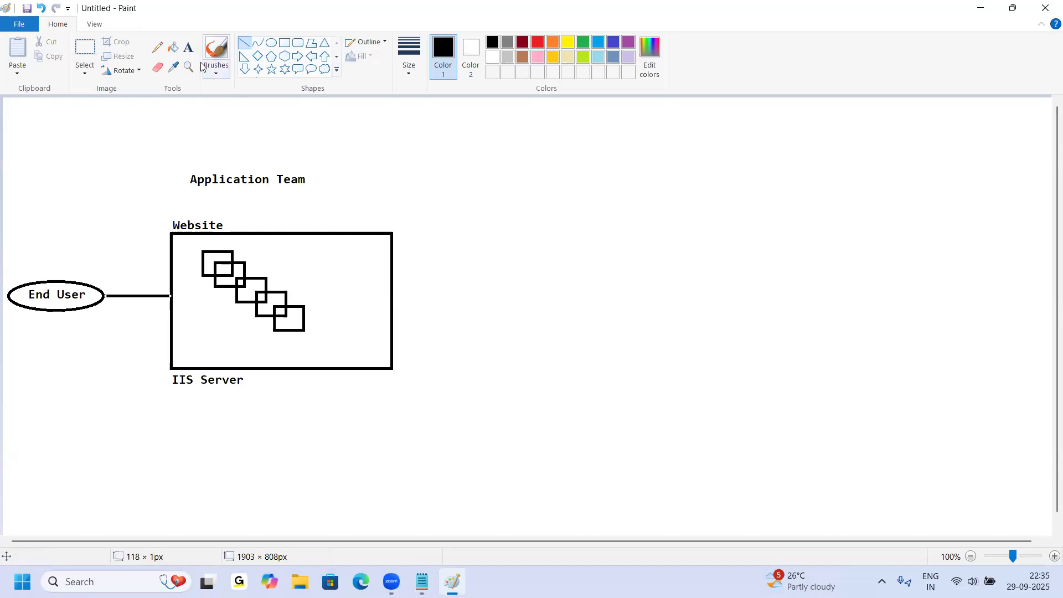
click(189, 50)
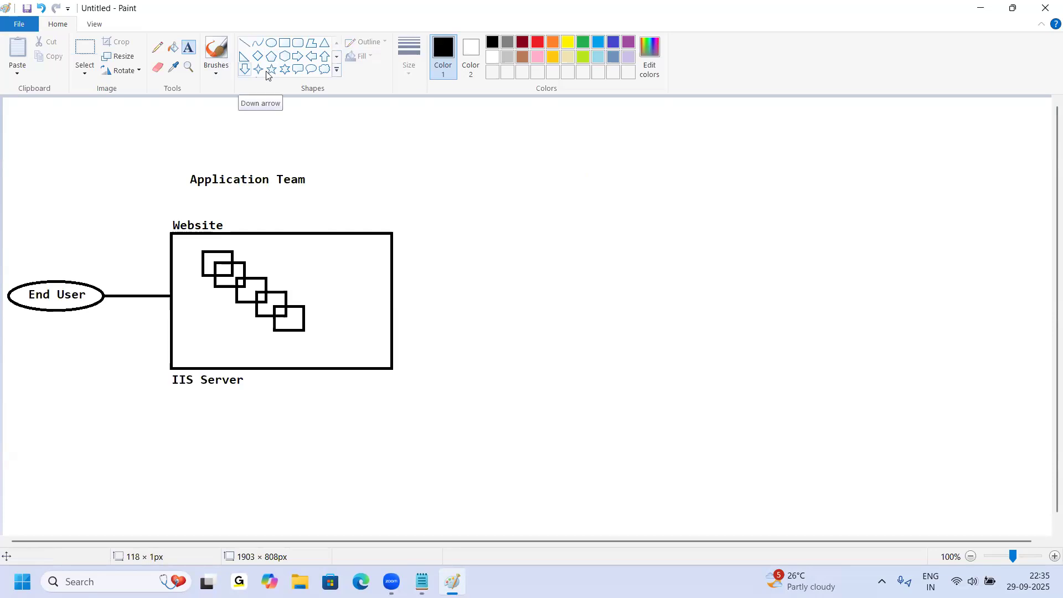
- Draw a second rectangle about 413 × 239 px to the right of the Website box, level with it
click(285, 44)
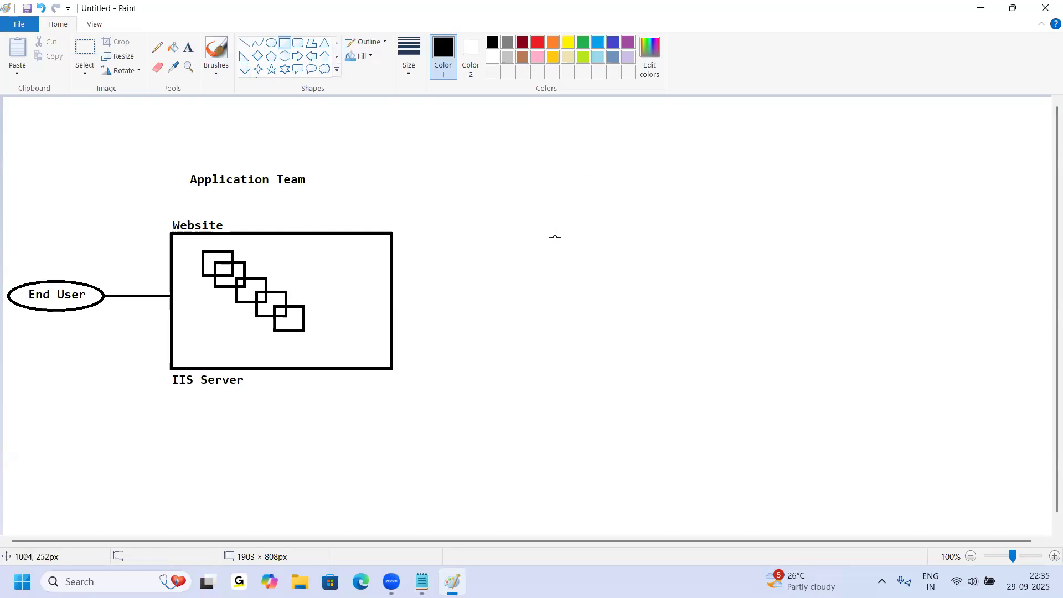
drag(543, 235, 778, 367)
drag(543, 301, 562, 303)
drag(781, 303, 792, 304)
drag(715, 301, 740, 304)
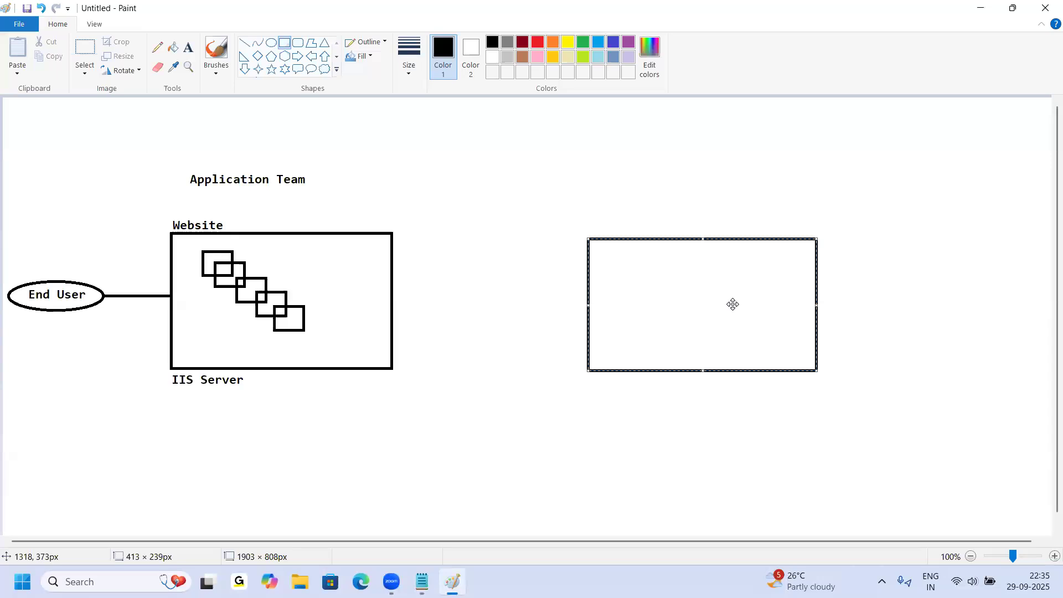
- Add a text block above the second rectangle with "SQL Server" and, on a lower line, "RDBMS"
click(192, 49)
drag(513, 127, 704, 189)
text(SQL Server)
key(Return)
text(RDBMS)
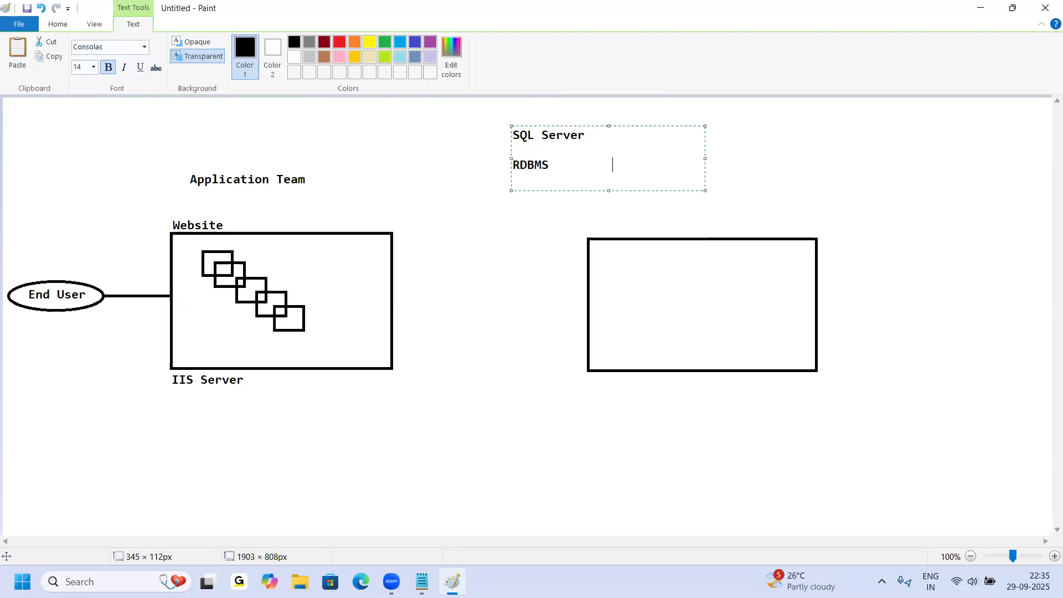
key(BackSpace)
key(BackSpace)
key(BackSpace)
key(BackSpace)
key(BackSpace)
text(Backen)
key(BackSpace)
key(BackSpace)
key(BackSpace)
key(BackSpace)
key(BackSpace)
key(BackSpace)
key(BackSpace)
key(BackSpace)
key(BackSpace)
key(BackSpace)
- Move "SQL Server" above the second rectangle's upper-left corner and "RDBMS" above its upper-right corner
click(210, 114)
click(86, 47)
drag(480, 109, 683, 232)
mouse_move(481, 143)
mouse_down()
mouse_move(529, 169)
mouse_move(839, 243)
mouse_up()
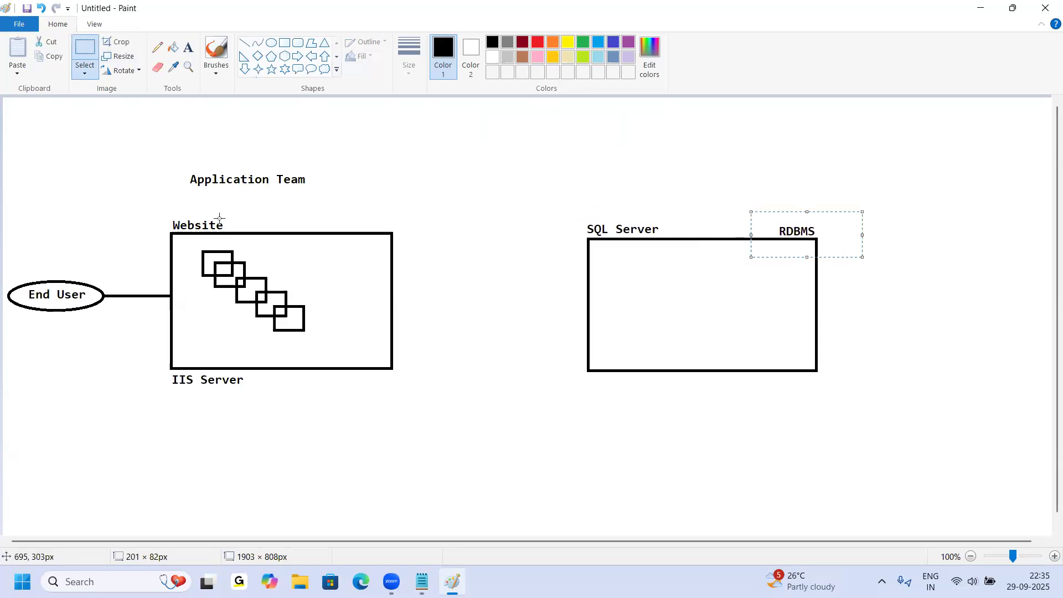
- Draw a horizontal line about 351 px long connecting the Website box to the SQL Server box
click(244, 43)
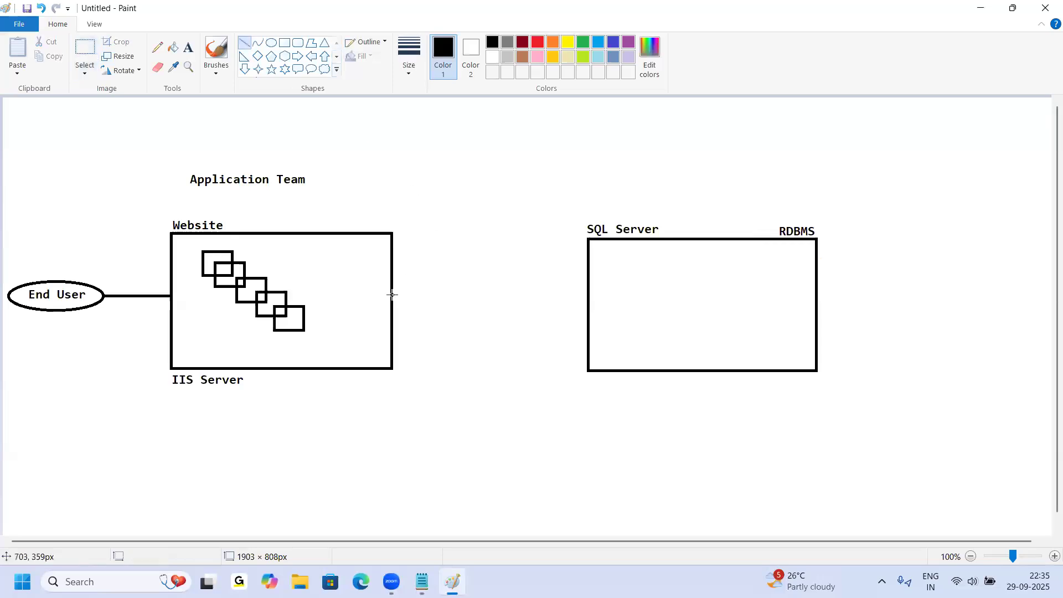
drag(392, 295, 588, 294)
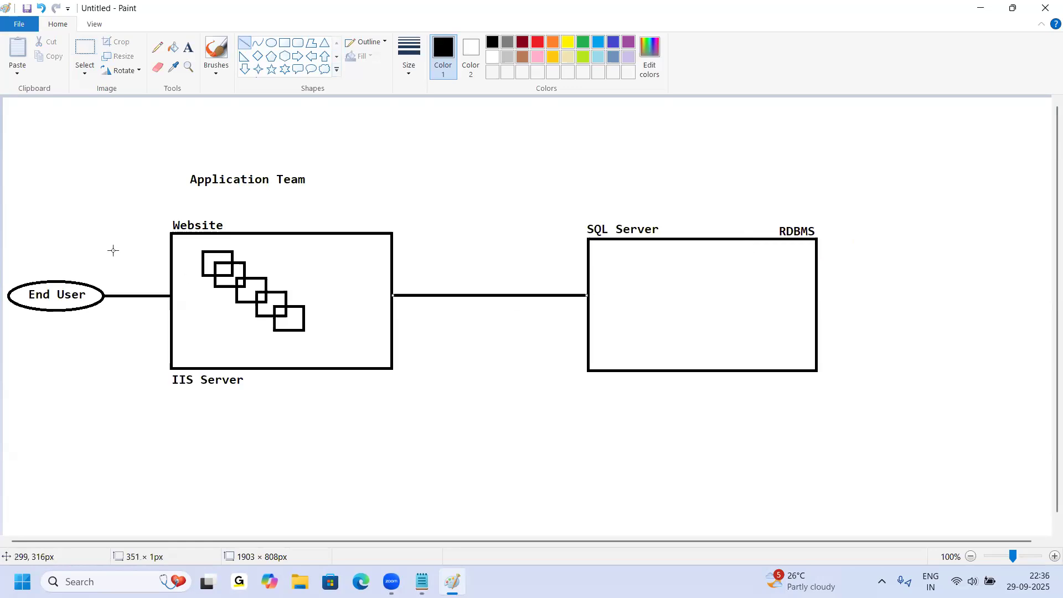